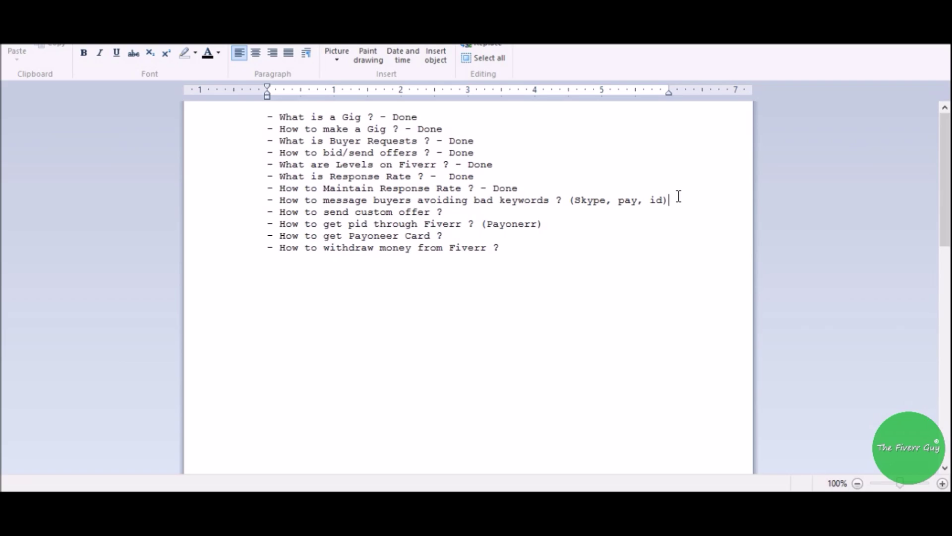
- Switch to the Fiverr inbox in the browser and open the conversation whose last message is "Yes can you get the projects from your friend too ?"
click(194, 502)
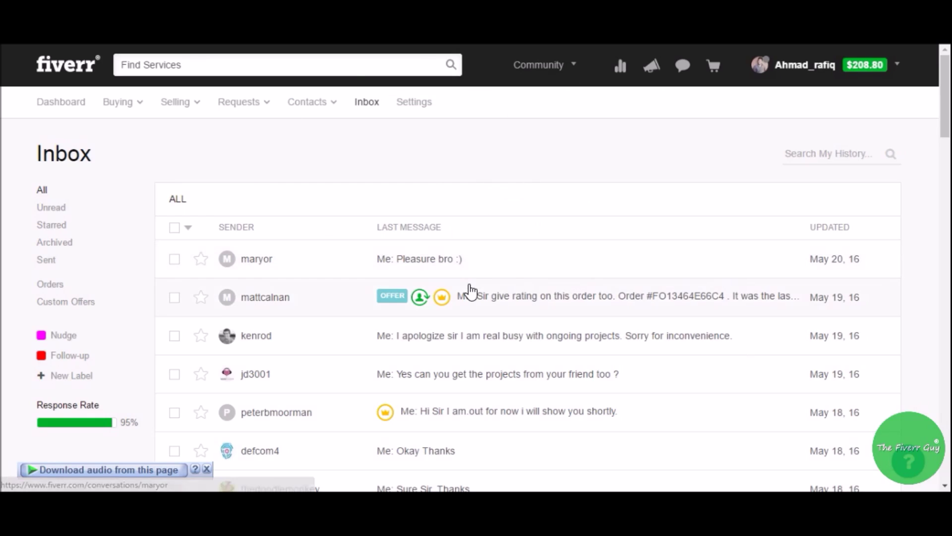
scroll(527, 241, down, 3)
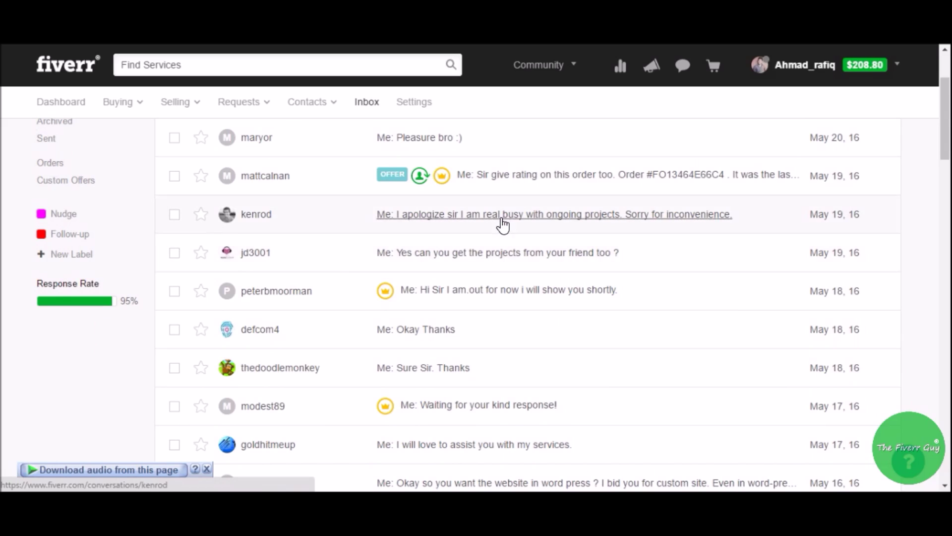
click(487, 257)
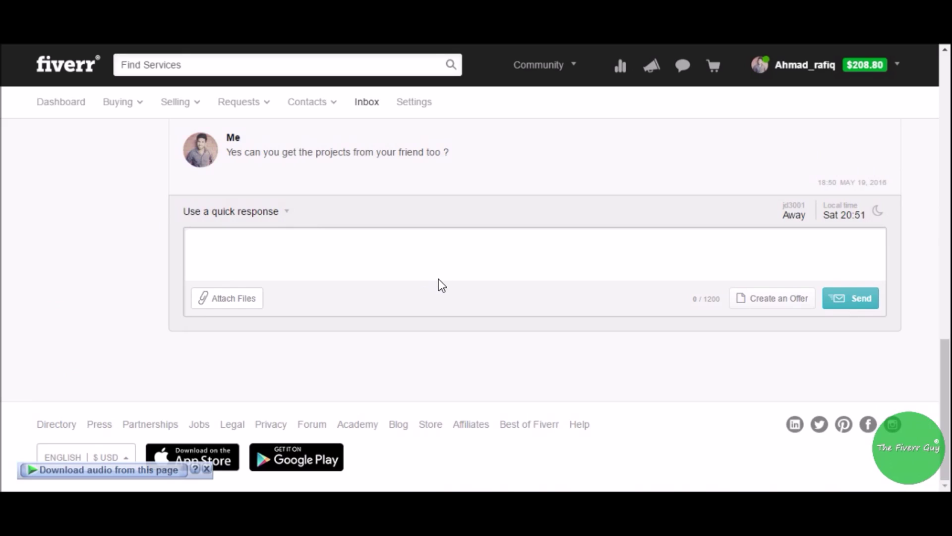
- Draft the reply "Sorry Sir I can not talk to you outside of Fiverr as it is not legal according to fiverr policy. Thanks" and clear it
click(465, 270)
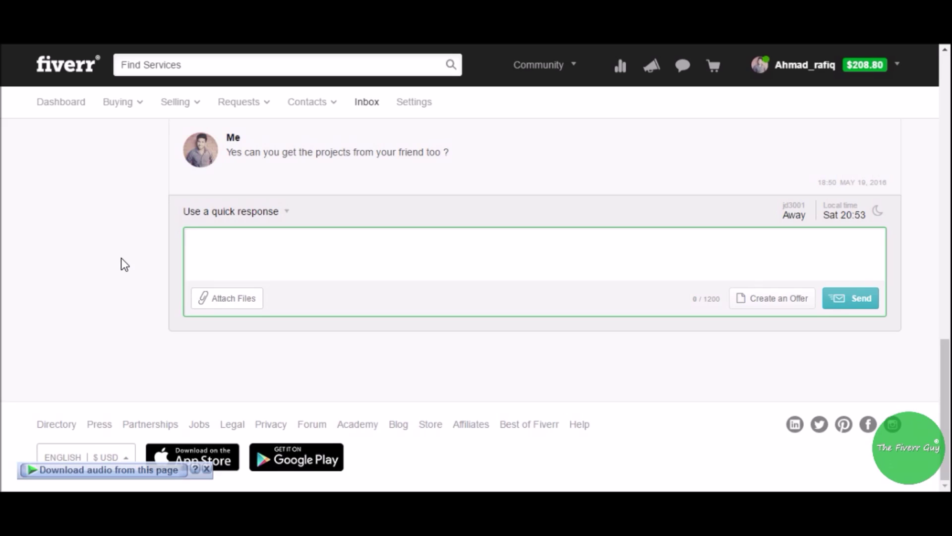
text(Sorry Sir I can not tal)
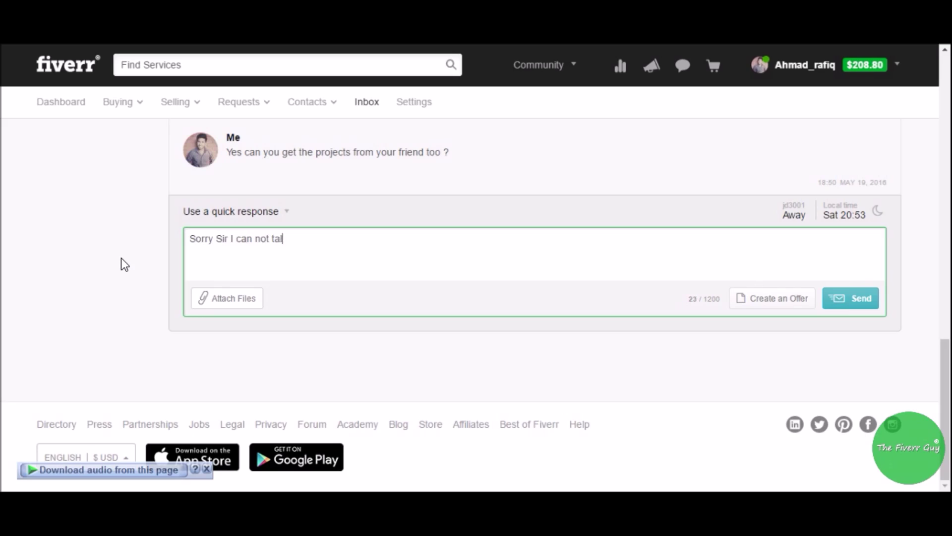
text(k to you outside of f)
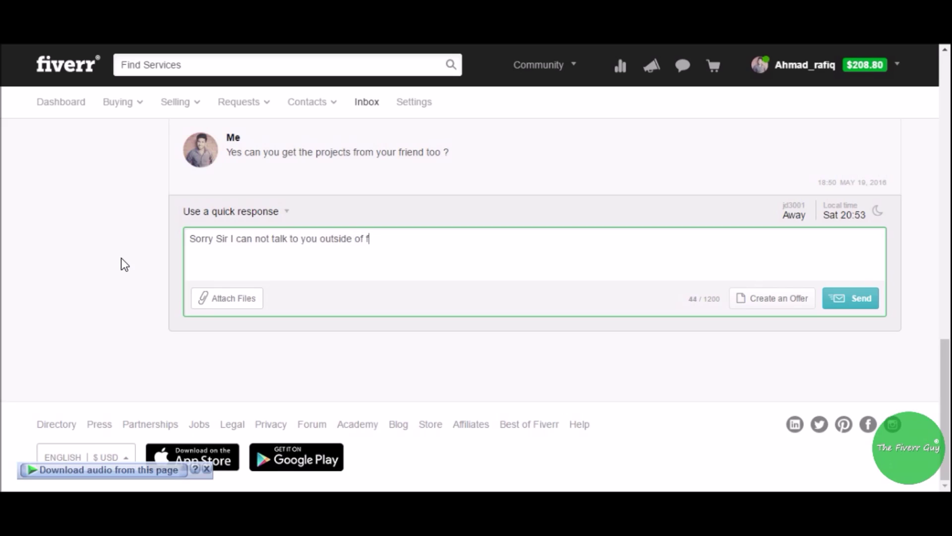
key(BackSpace)
text(Fiverr as it is not legal a)
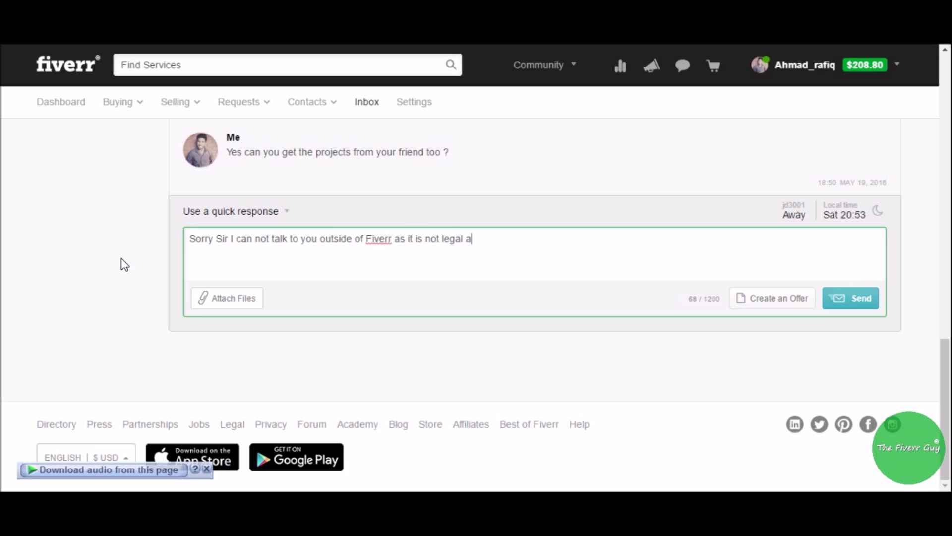
text(ccording to fiverr )
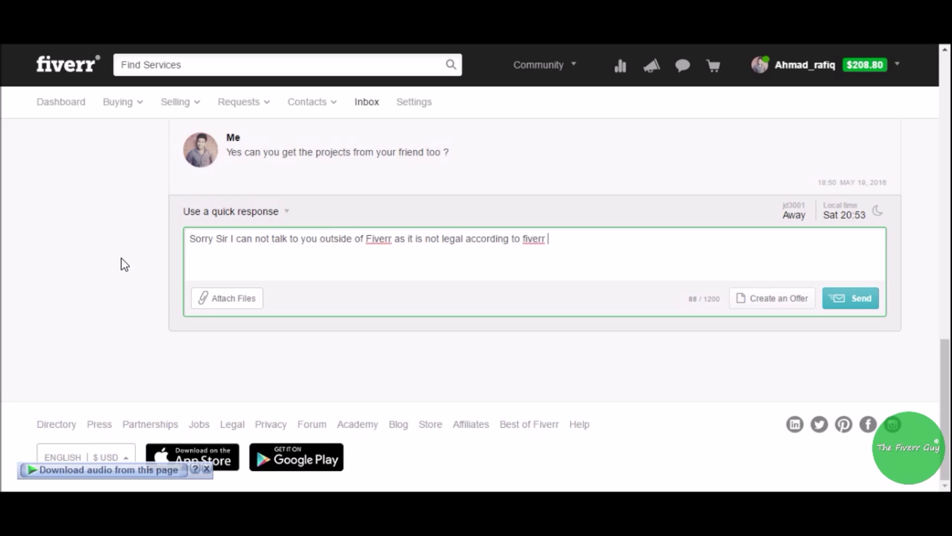
text(policy. Let)
key(BackSpace)
key(BackSpace)
key(BackSpace)
text(Thanks)
drag(629, 247, 194, 250)
key(BackSpace)
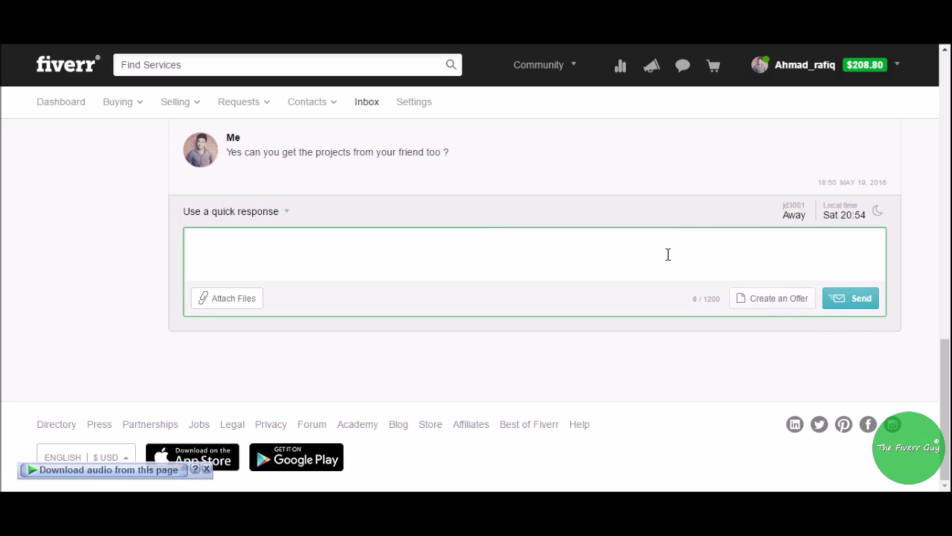
- Draft the message "I am sending you a custom offer, Kindly accept it so I can start working on it." and cut it
text(I am sending you a custom o)
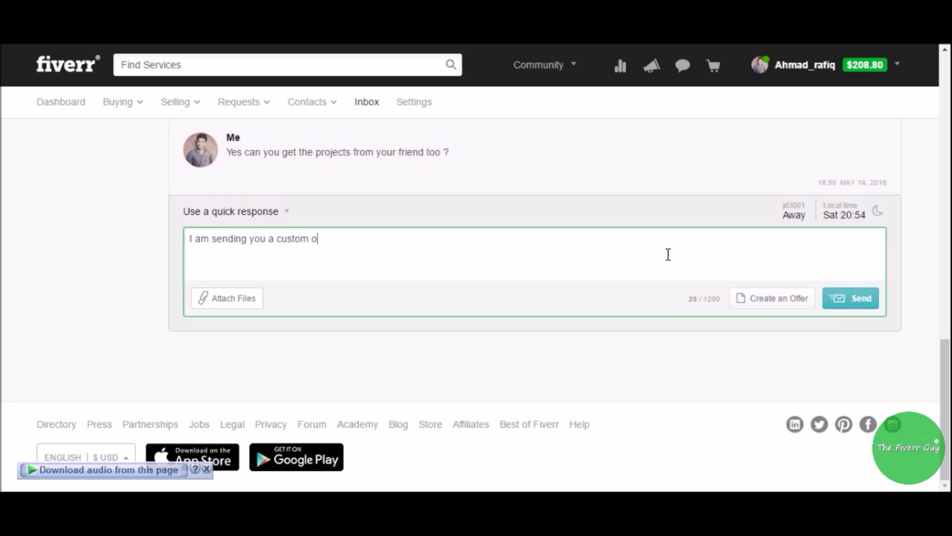
text(ffer, Kindly accept i)
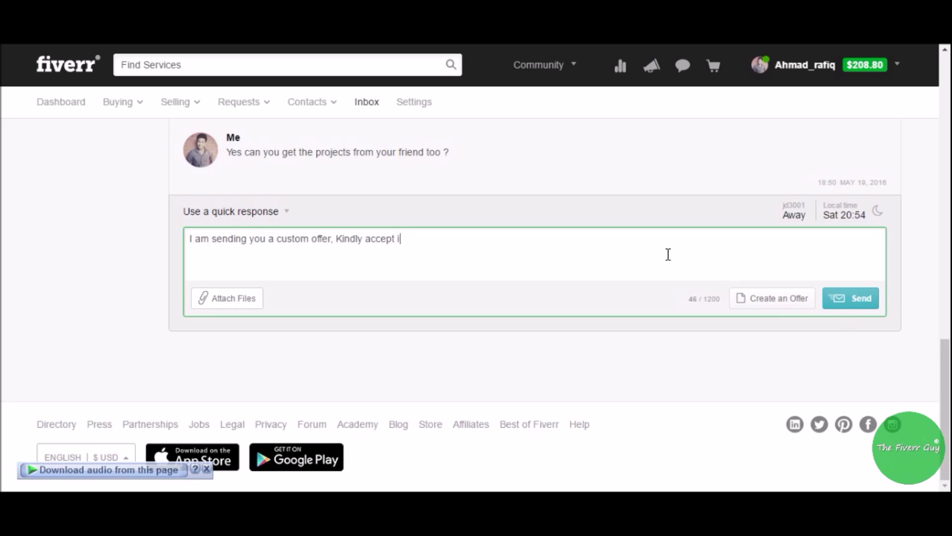
text(t so I can start working on it.)
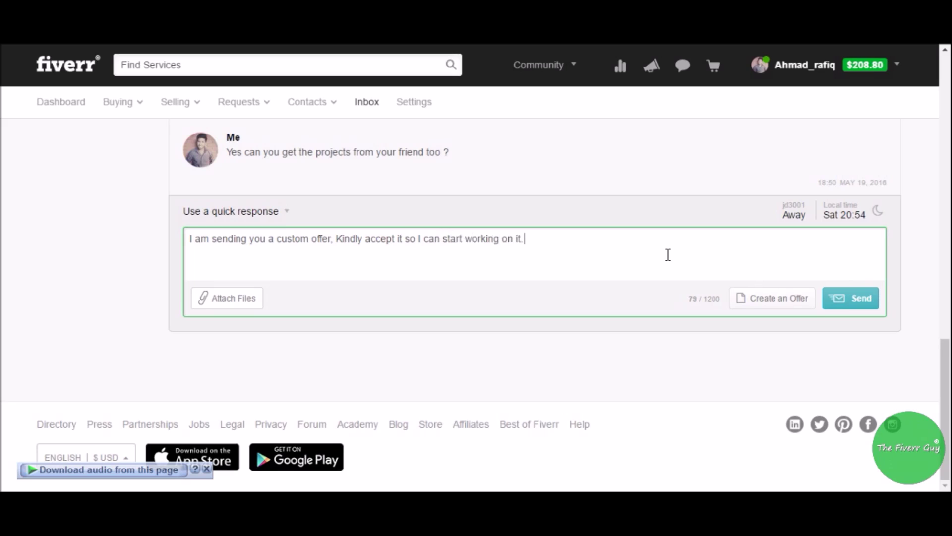
drag(524, 239, 179, 253)
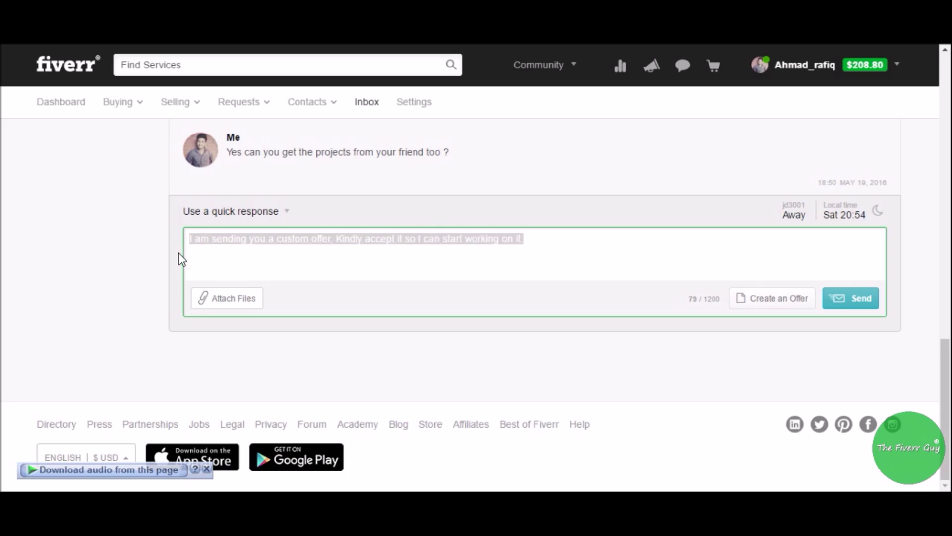
key(ctrl+x)
- Start a custom offer in the conversation based on the gig "I will develop your Android or iOS application"
click(758, 300)
scroll(587, 268, down, 12)
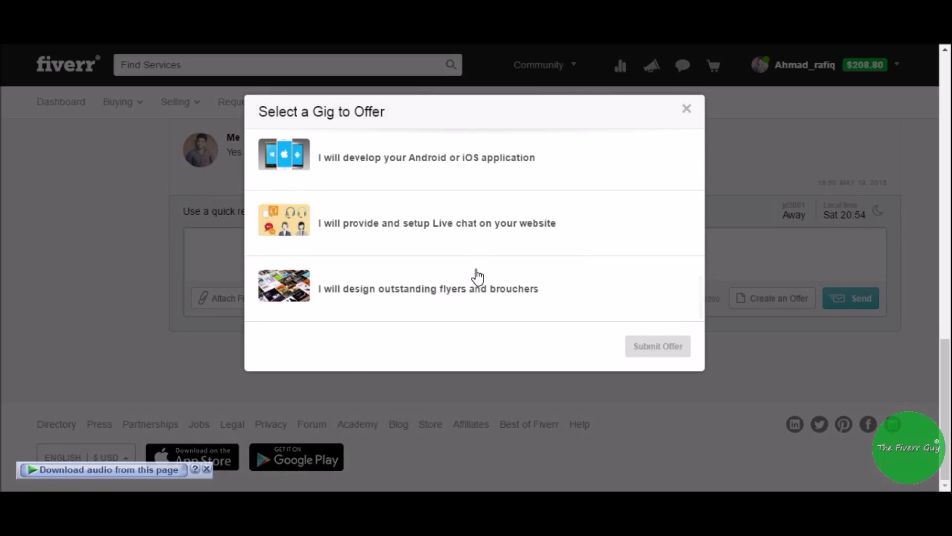
scroll(486, 241, up, 5)
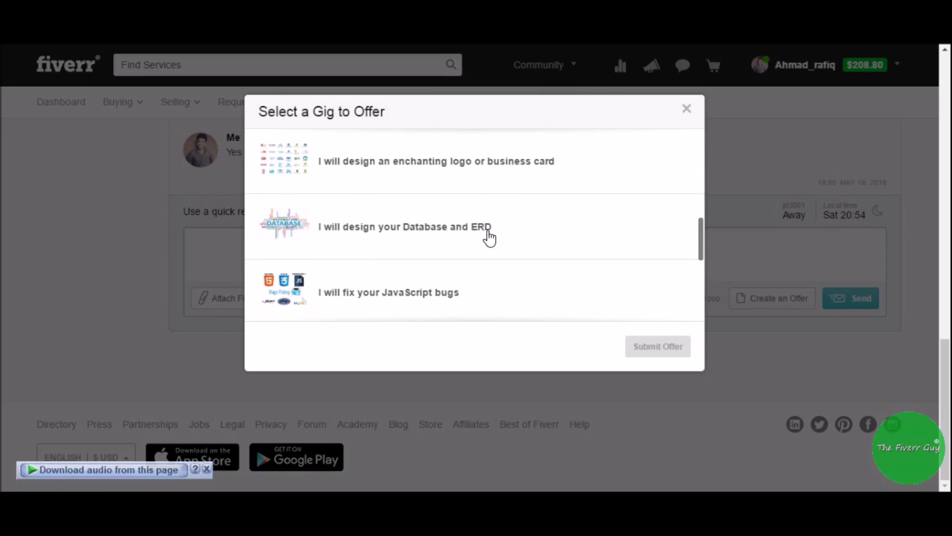
scroll(516, 206, down, 5)
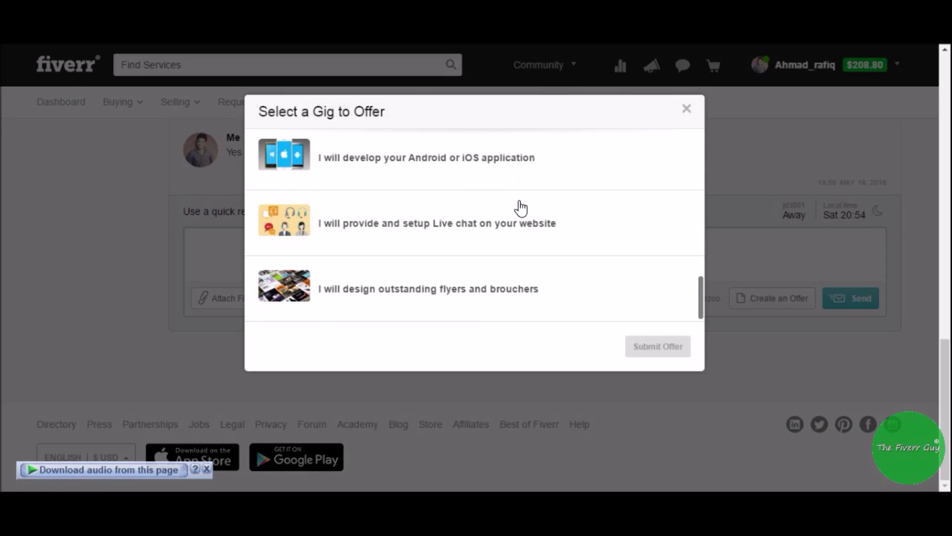
click(519, 174)
- Describe the custom offer as "I will develop you android app"
click(481, 167)
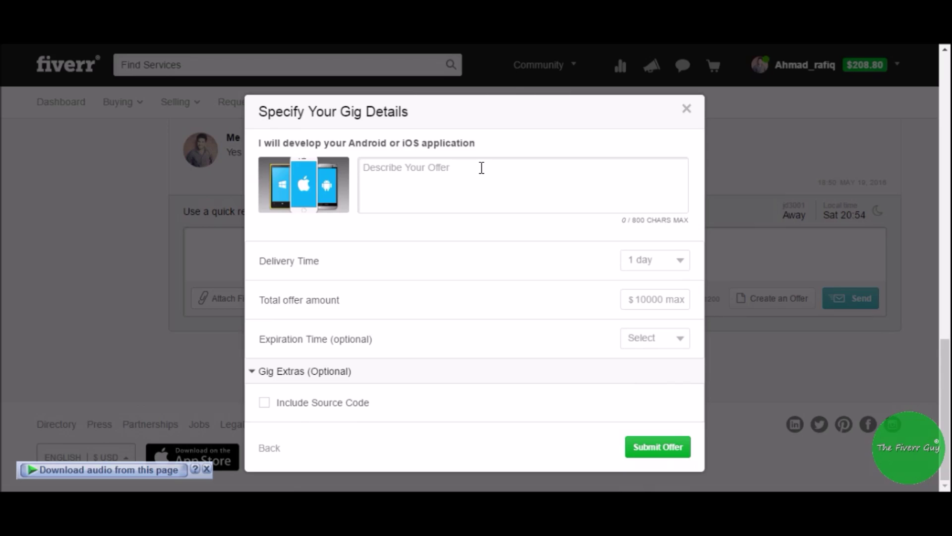
text(I will develop y)
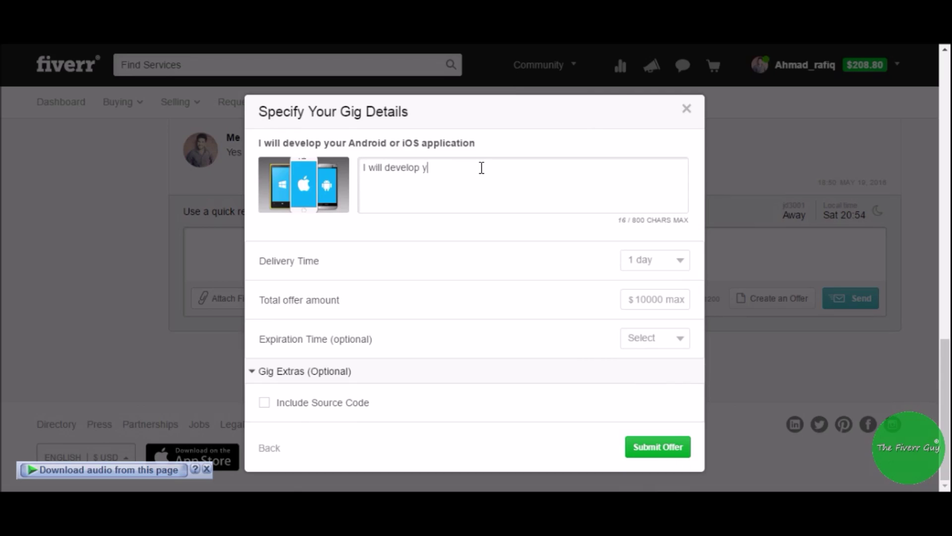
text(ou android app)
- Look through the delivery time choices available for the custom offer
click(674, 259)
scroll(653, 175, down, 2)
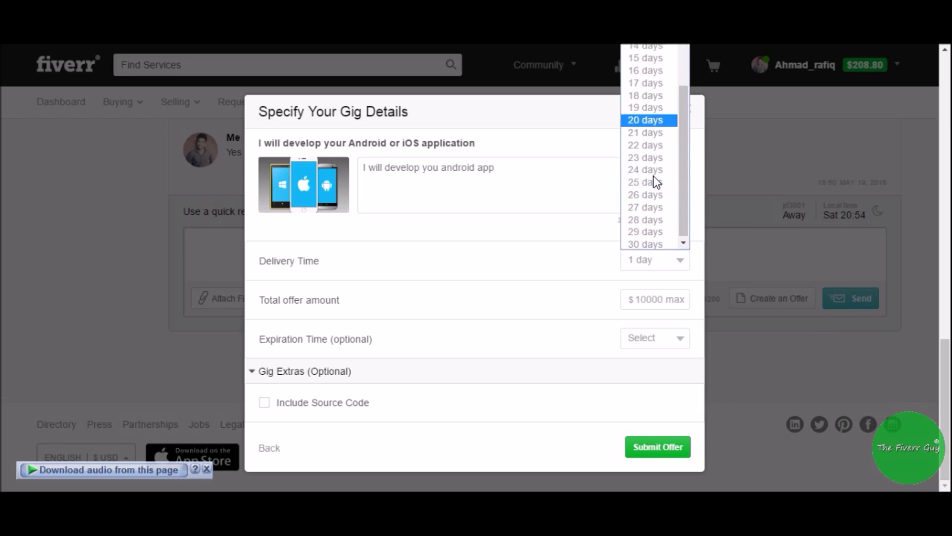
scroll(653, 175, up, 3)
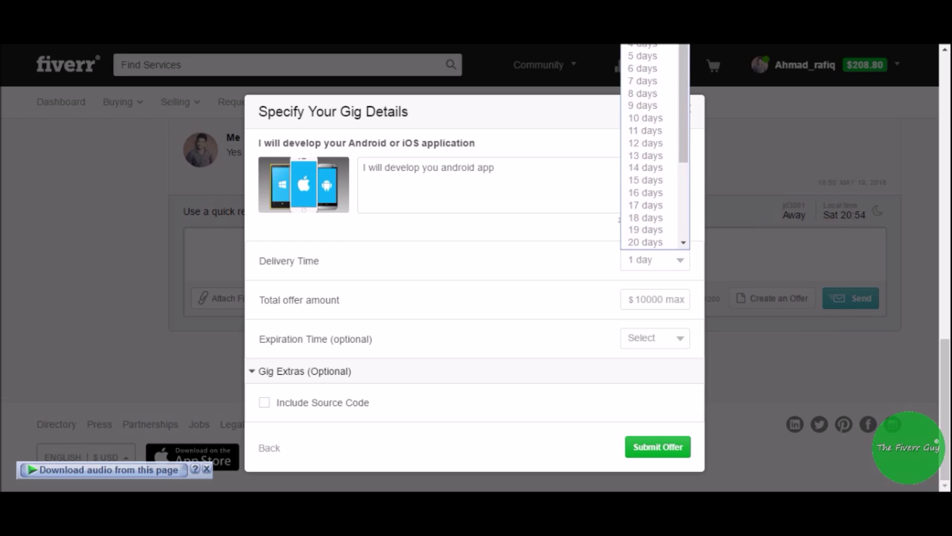
- Try a total offer amount of $20 and clear the amount
click(654, 300)
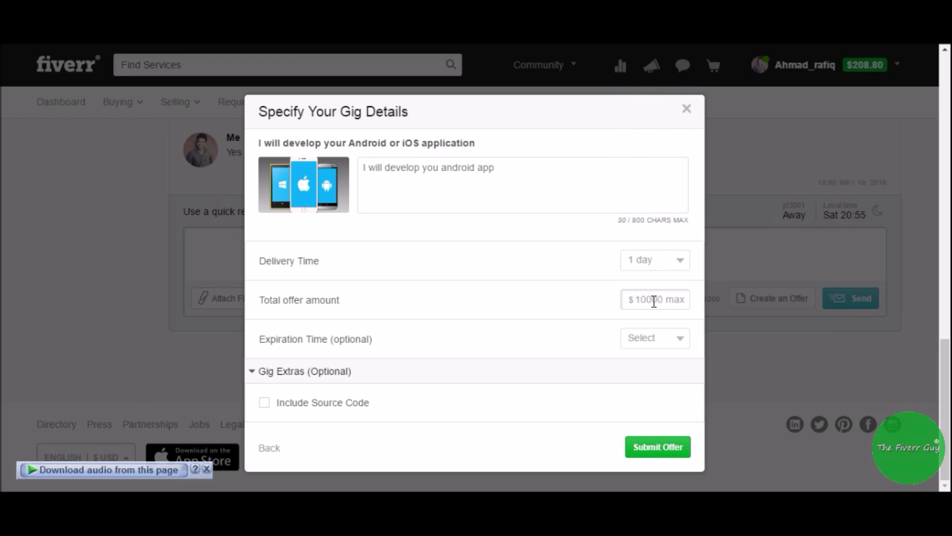
text(20)
key(BackSpace)
key(BackSpace)
- View the expiration time choices for the offer and close the offer form without submitting it
click(653, 344)
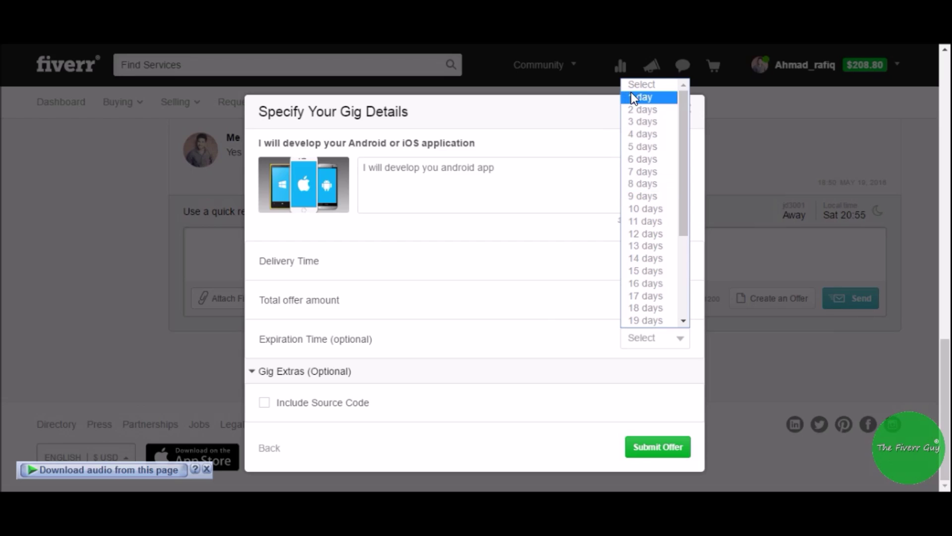
click(507, 344)
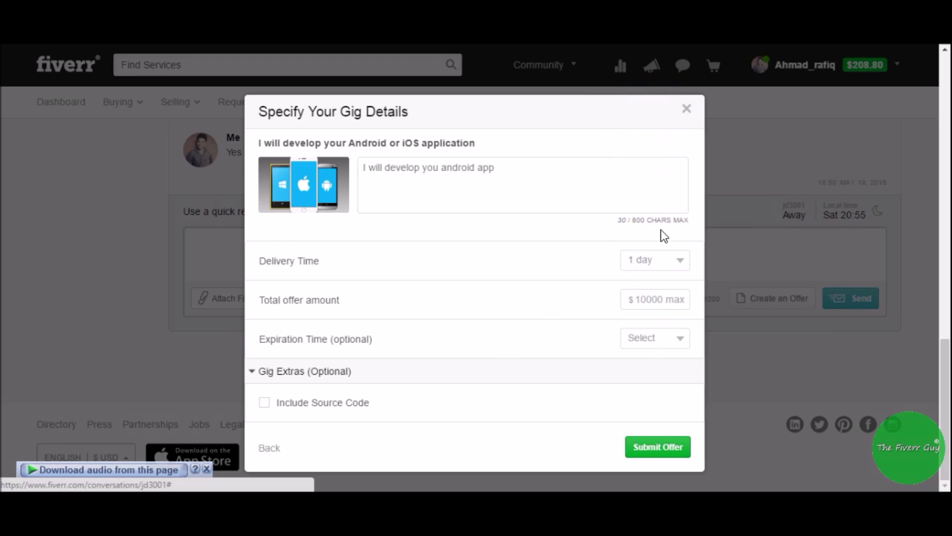
click(687, 109)
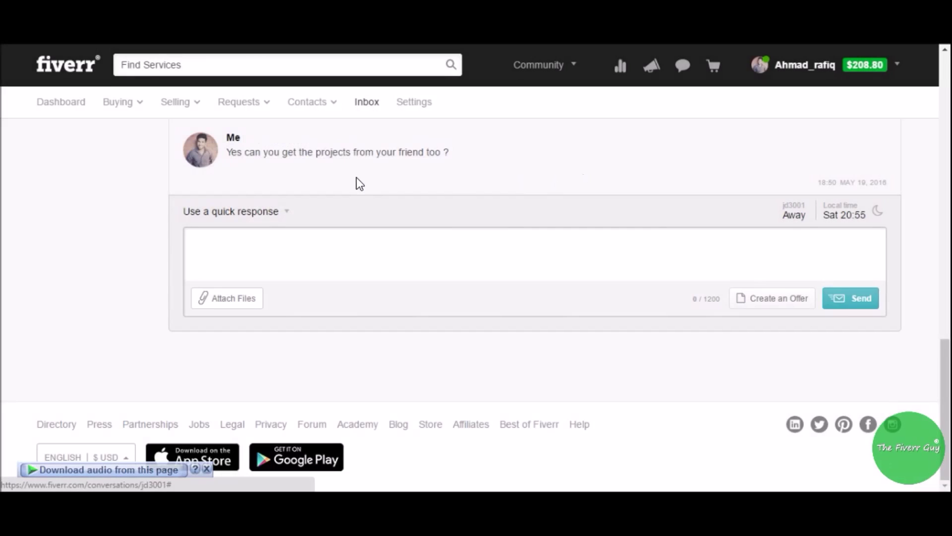
- Test the restricted keyword "skype" in the reply box without sending it, and erase the word
click(419, 253)
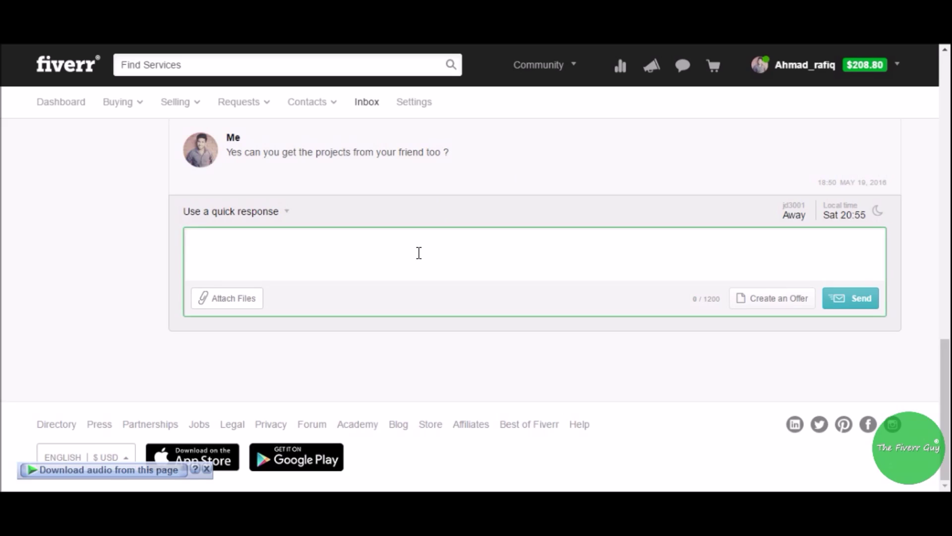
text(skype)
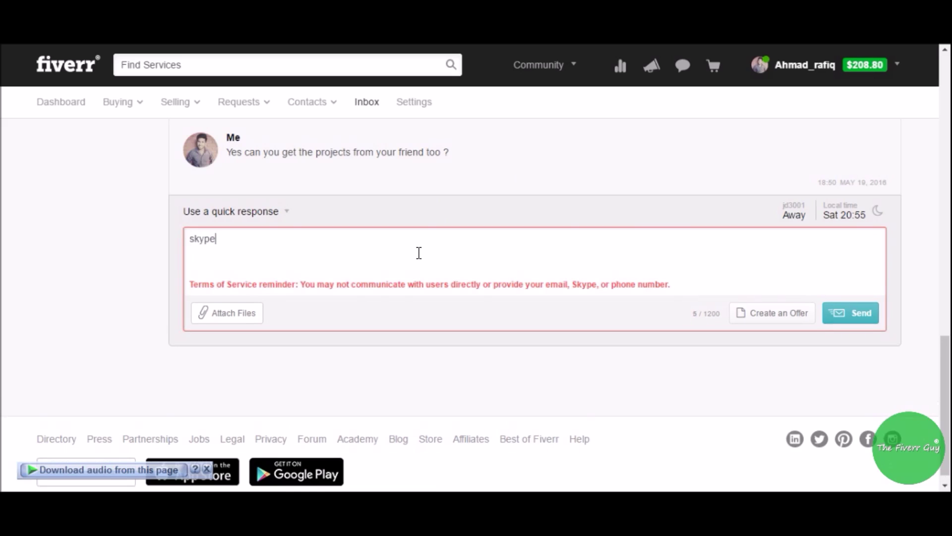
key(BackSpace)
key(BackSpace)
key(BackSpace)
key(BackSpace)
key(BackSpace)
- Test the keyword "id" in the reply box without sending it, and erase it
text(id)
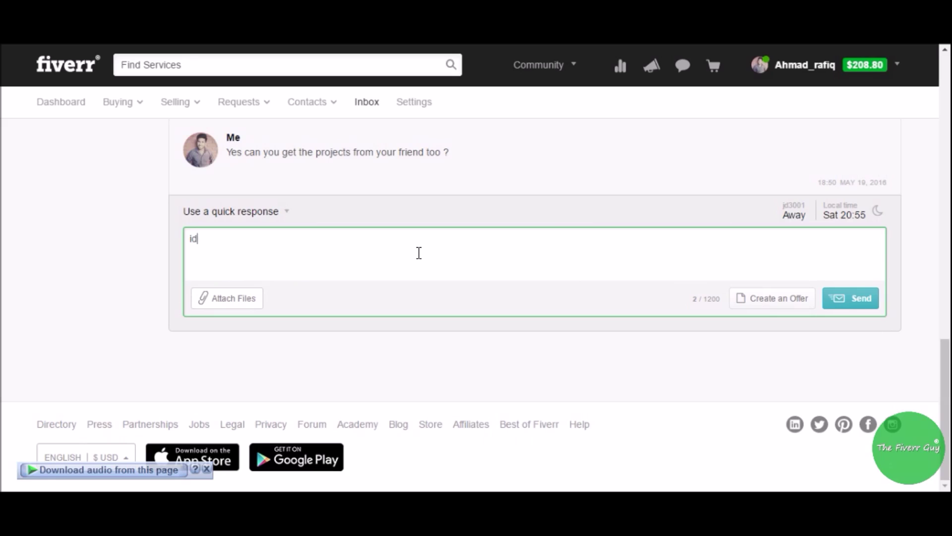
key(BackSpace)
key(BackSpace)
- Test the restricted keyword "pay" in the reply box without sending it, and clear the box
text(pay)
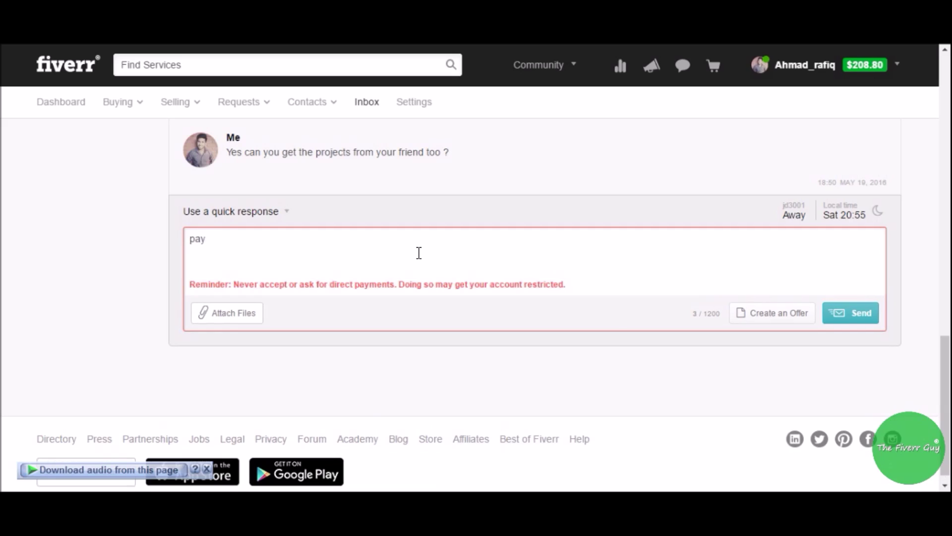
drag(568, 287, 494, 282)
click(499, 268)
key(BackSpace)
key(BackSpace)
key(BackSpace)
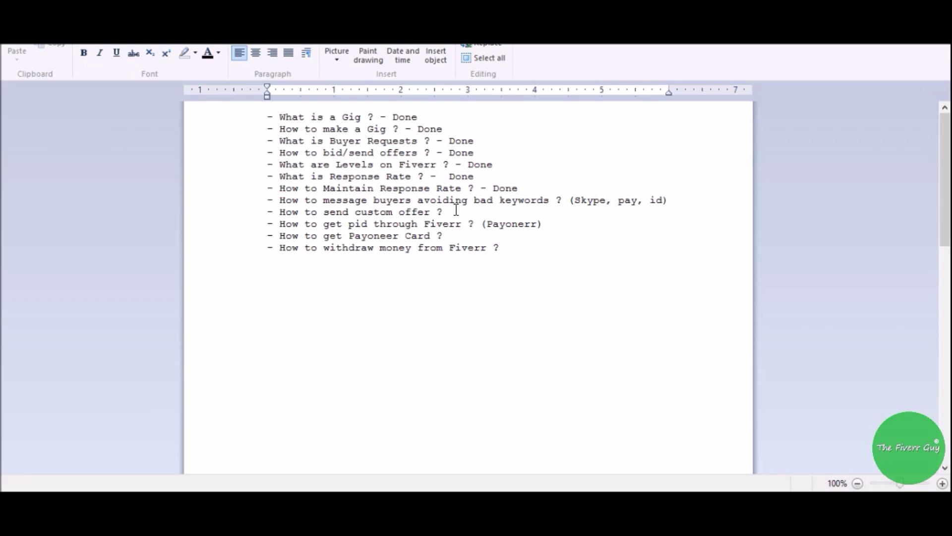
- Switch to the WordPad topic list and add the line "- Asking for rating and positive review ?" below "How to send custom offer ?"
key(Return)
text(- Asking for re)
key(BackSpace)
text(ating and positive review ?)
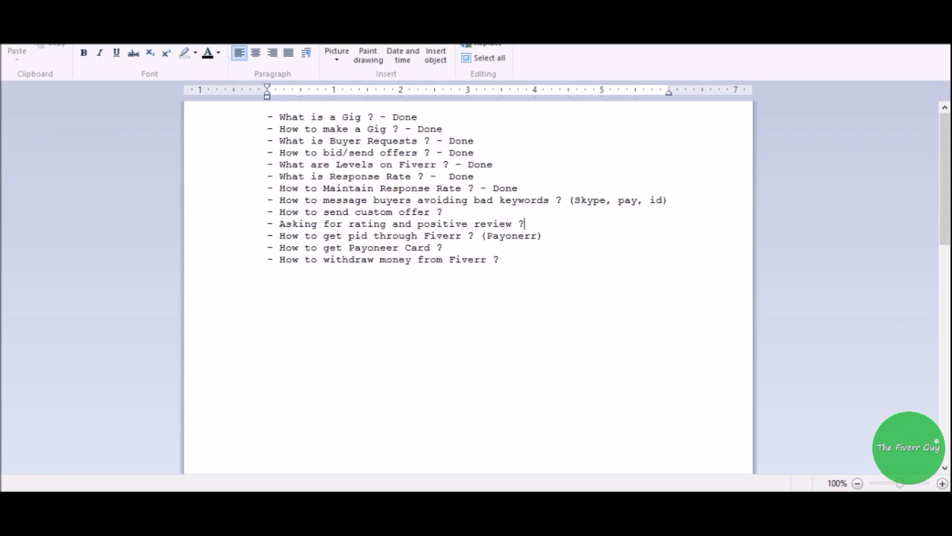
- Add "- Done" to the topics on messaging buyers while avoiding bad keywords and on sending a custom offer
mouse_move(100, 488)
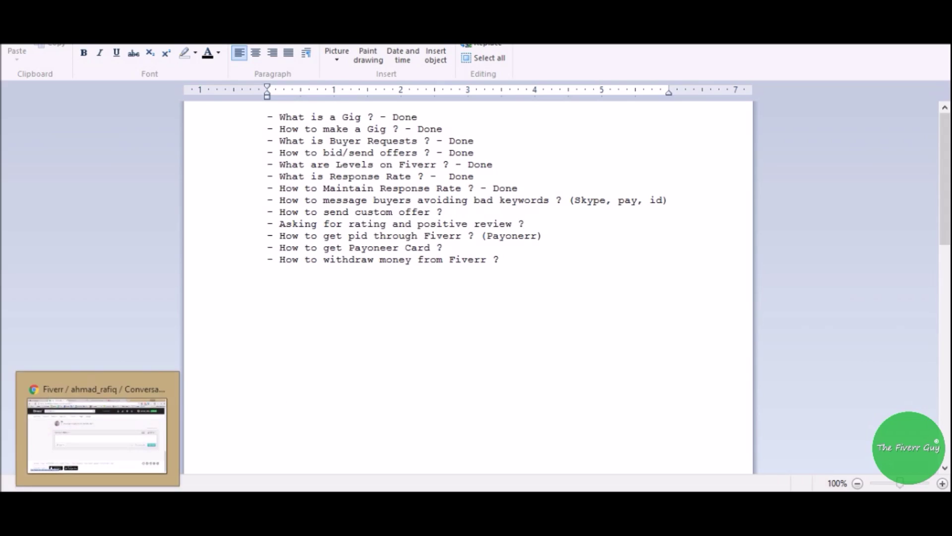
click(682, 195)
text(- D)
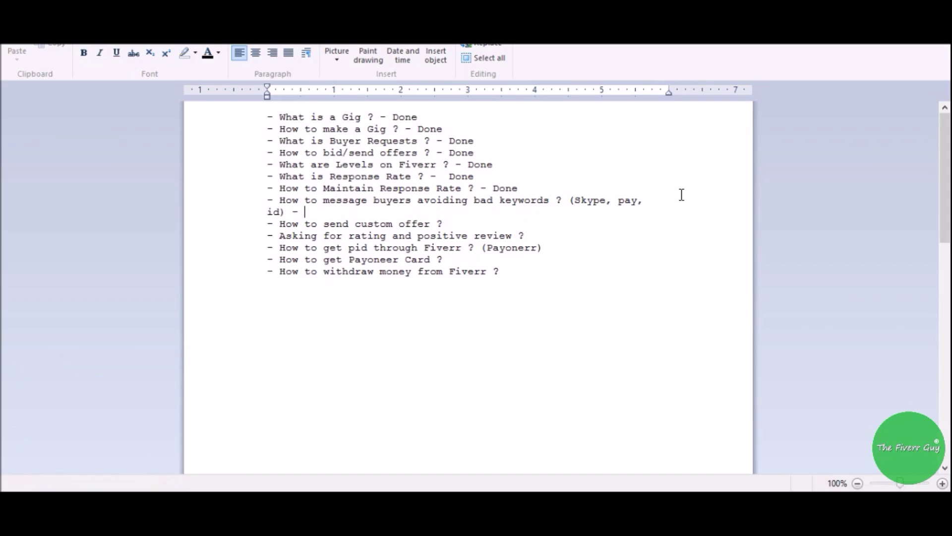
text(one)
click(484, 227)
text(- Done)
- Highlight the topic about asking for ratings, then switch back to Fiverr in the browser and open the dashboard
drag(525, 236, 289, 229)
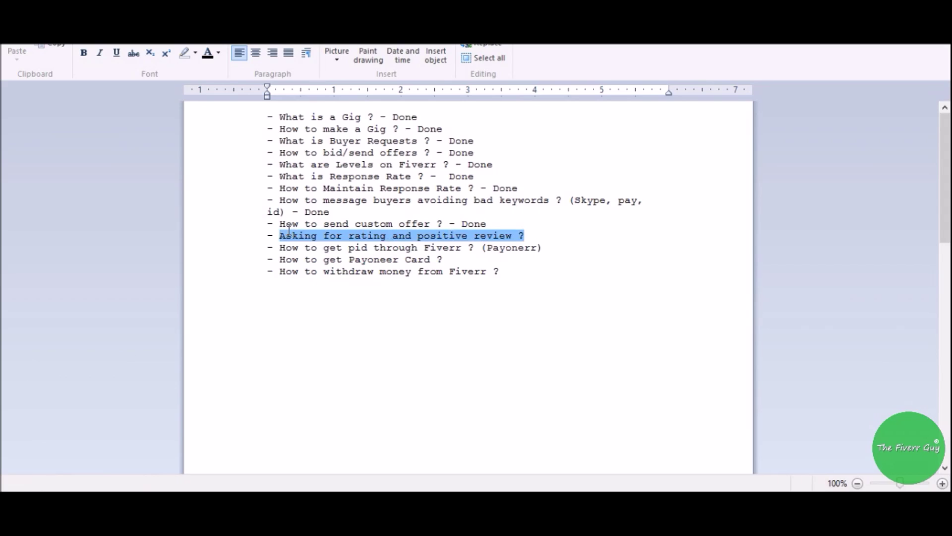
click(532, 233)
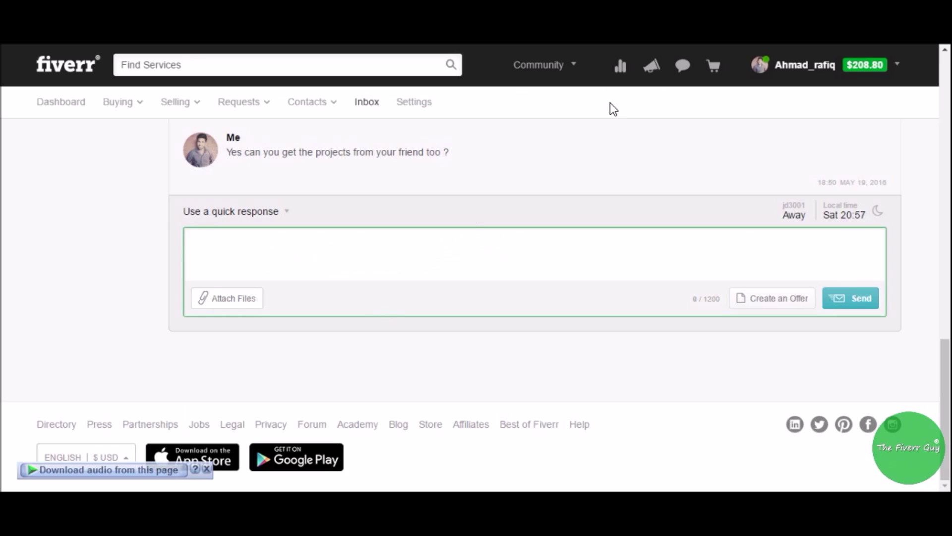
click(620, 77)
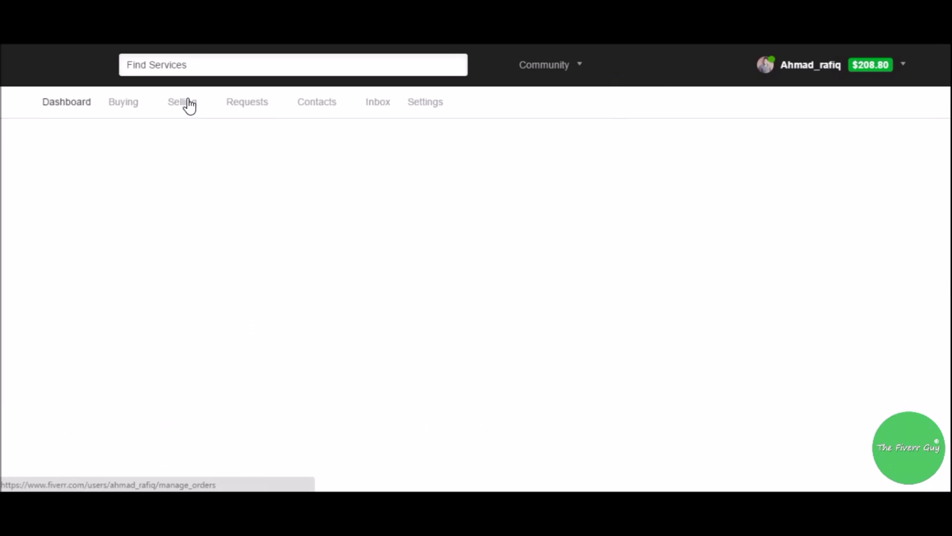
- Open the $15 "Provide and setup Live chat on your website" order from the completed sales and dismiss the gig-sharing pop-up
mouse_move(188, 104)
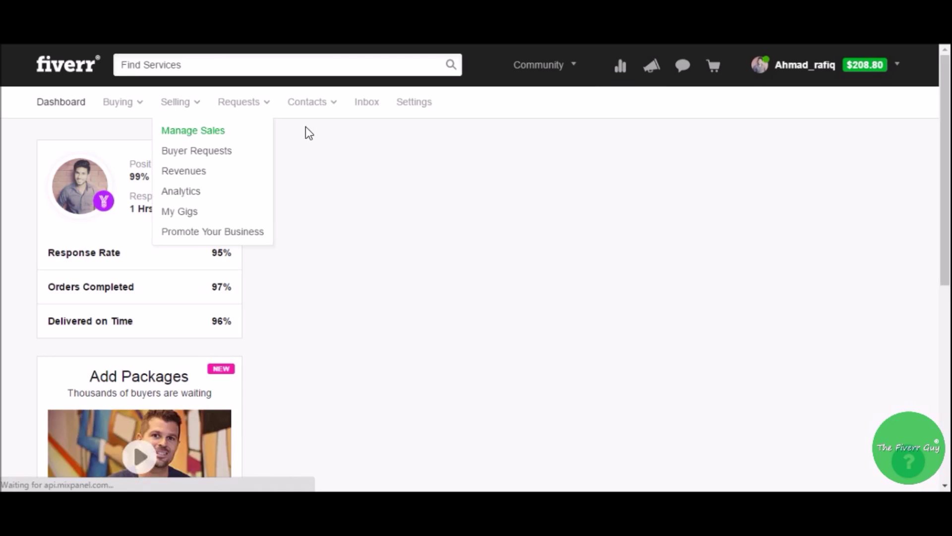
click(183, 132)
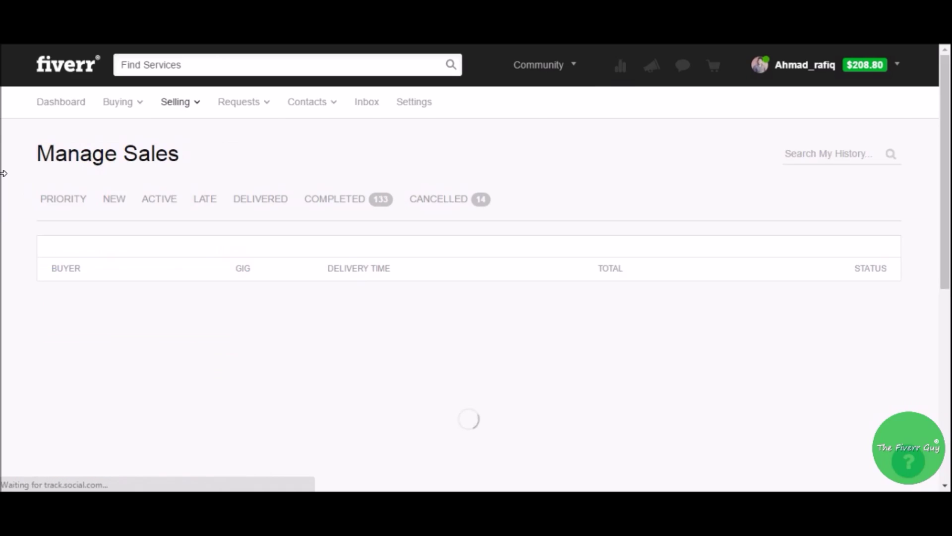
click(356, 200)
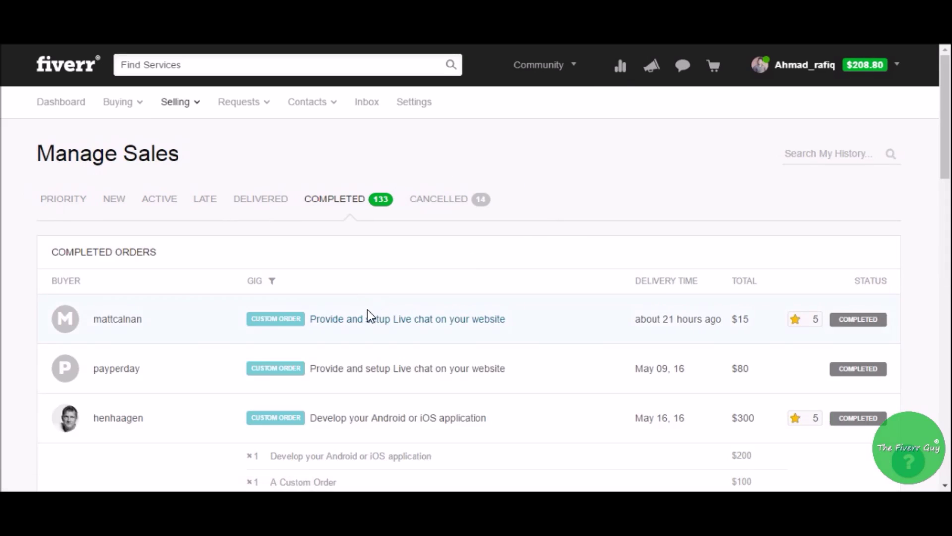
click(367, 322)
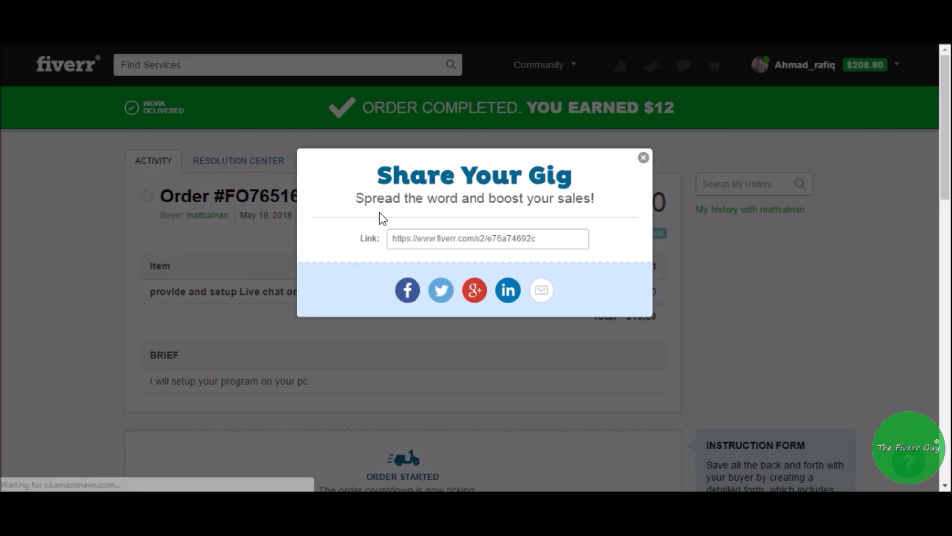
click(643, 157)
- Highlight the sentence in the delivery message that asks the buyer for a 5 star rating and positive review, then clear the highlight
scroll(70, 285, down, 15)
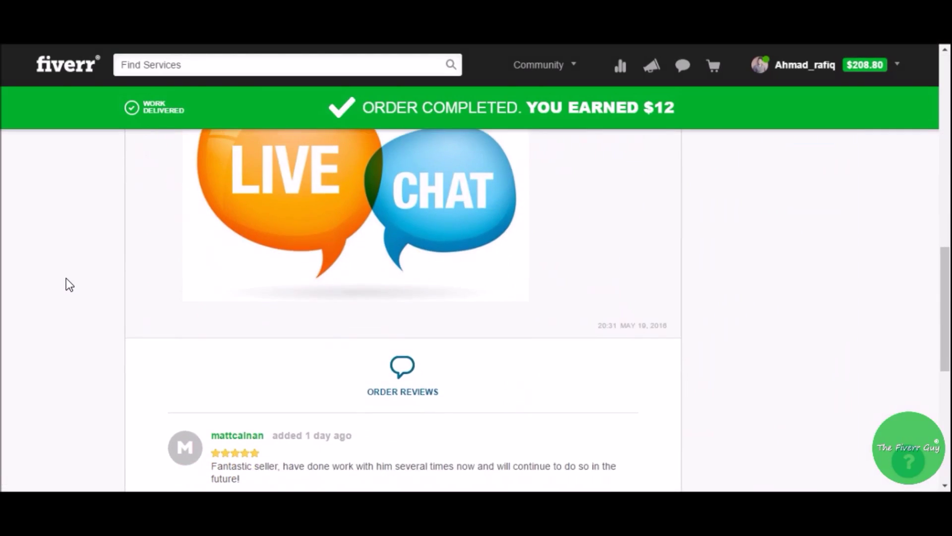
scroll(66, 279, up, 6)
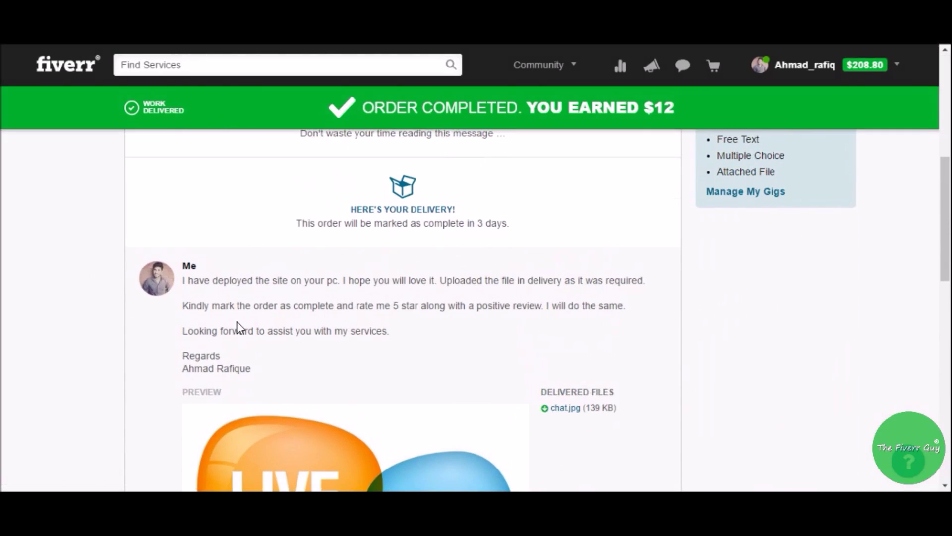
drag(185, 302, 632, 304)
click(631, 305)
- Review the order reviews below the delivery, briefly highlighting the text of the seller's own review of the buyer
scroll(79, 342, down, 8)
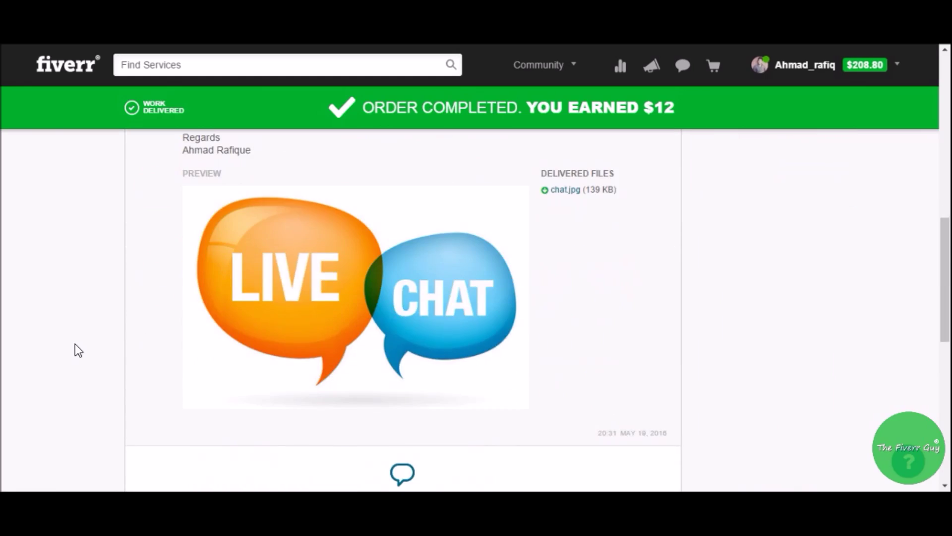
scroll(86, 343, down, 3)
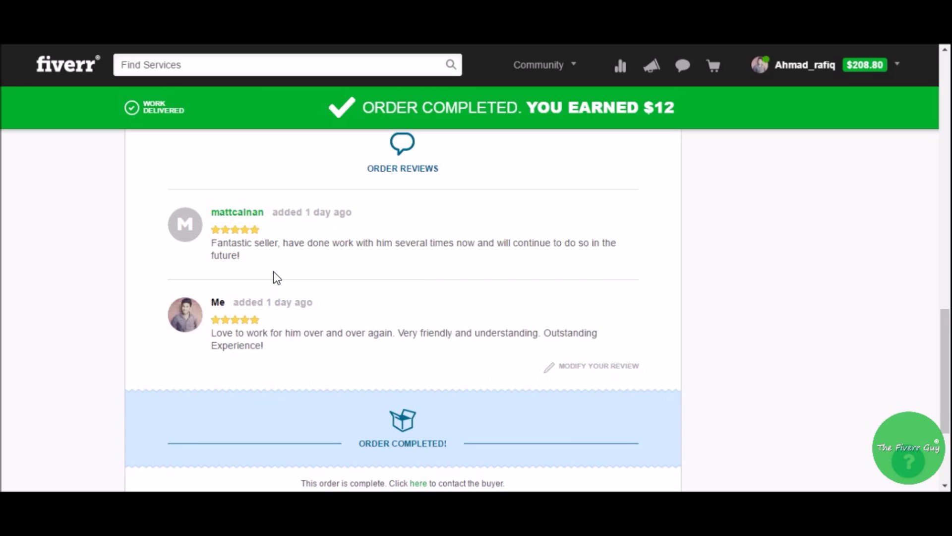
drag(262, 344, 215, 337)
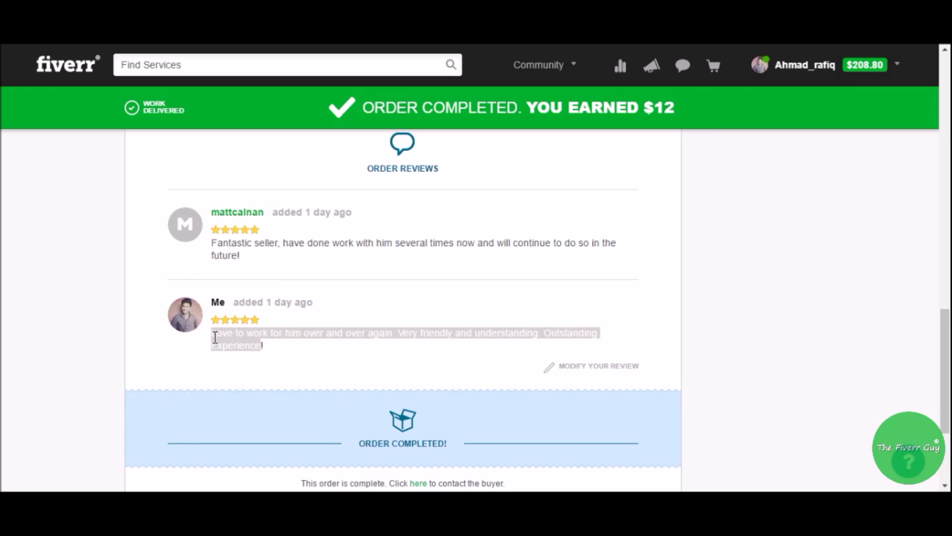
click(279, 355)
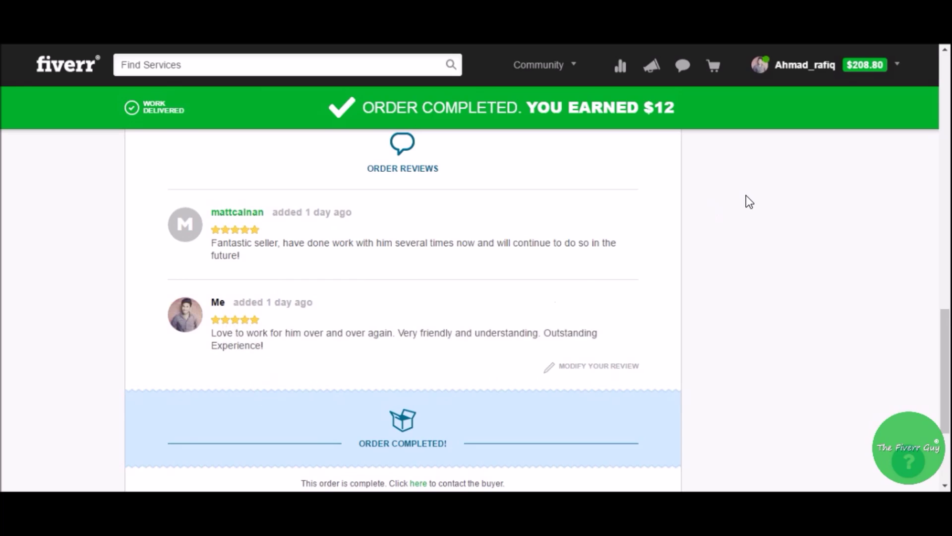
- Open the full message inbox from the order page
click(683, 73)
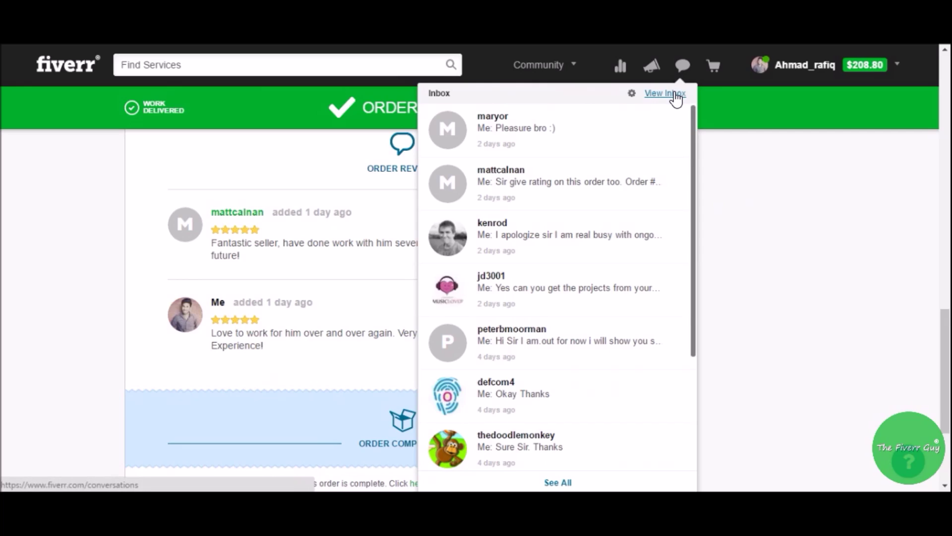
click(677, 97)
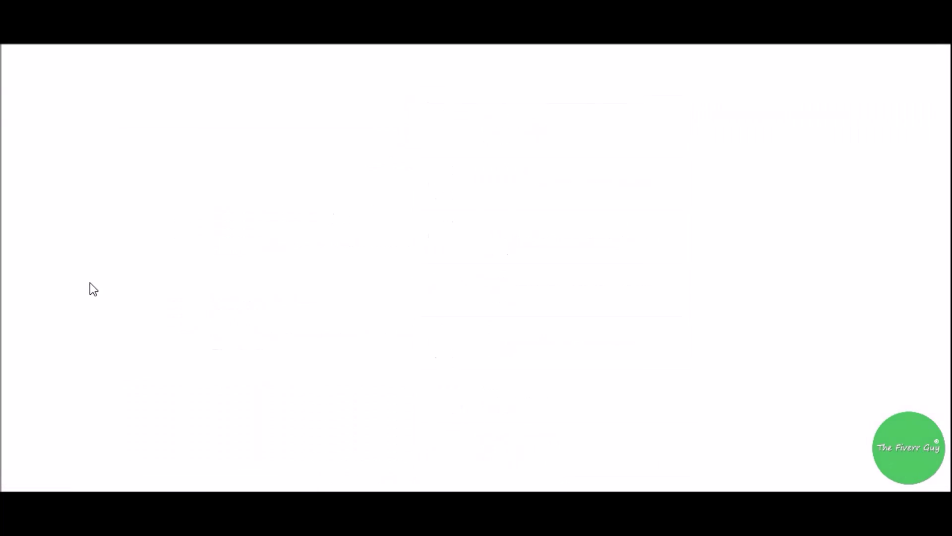